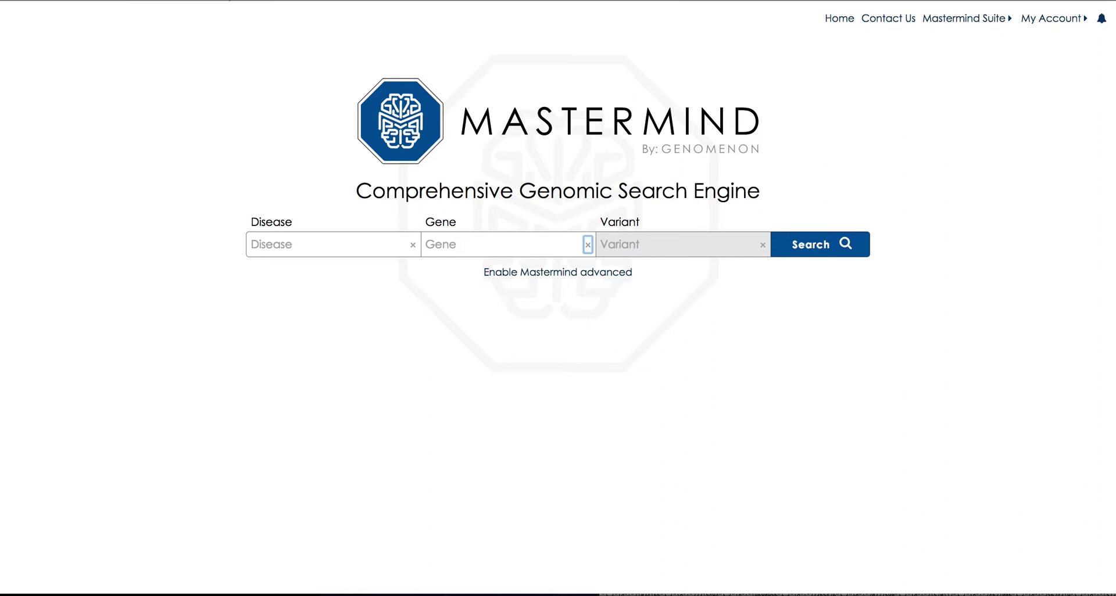
Step: Search the literature for the gene BRAF with ALL DISEASES as the disease
click(326, 249)
text(all dis)
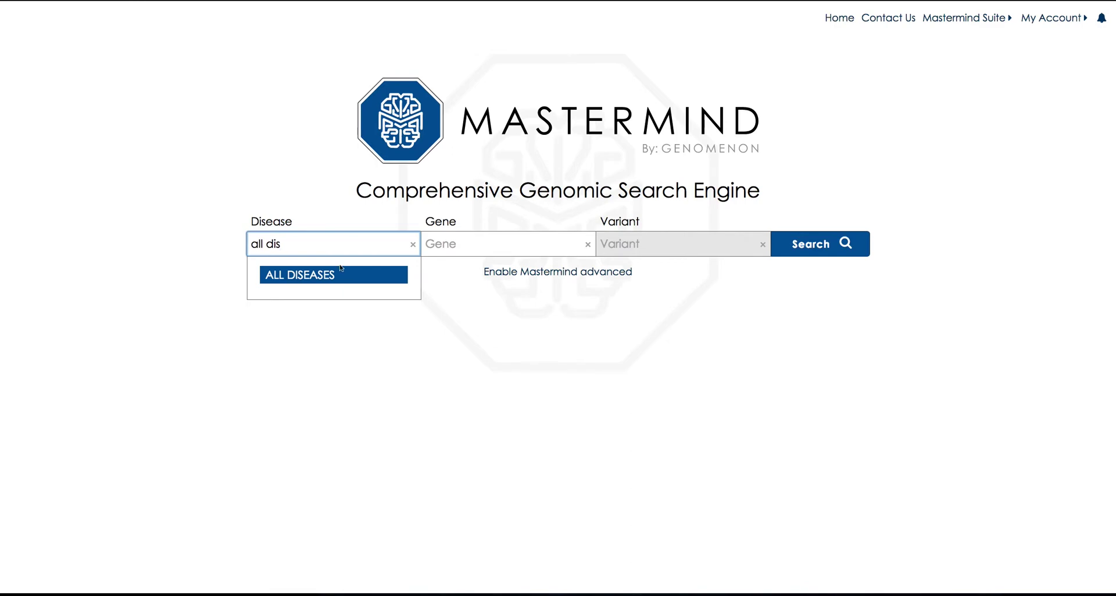
click(341, 269)
click(445, 245)
text(braf)
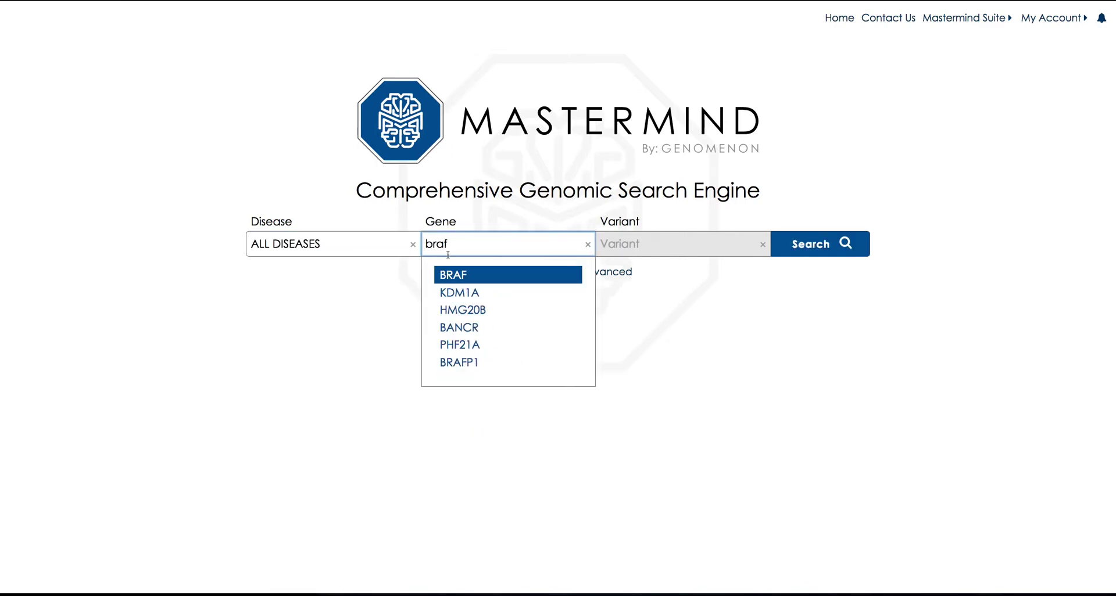
click(457, 275)
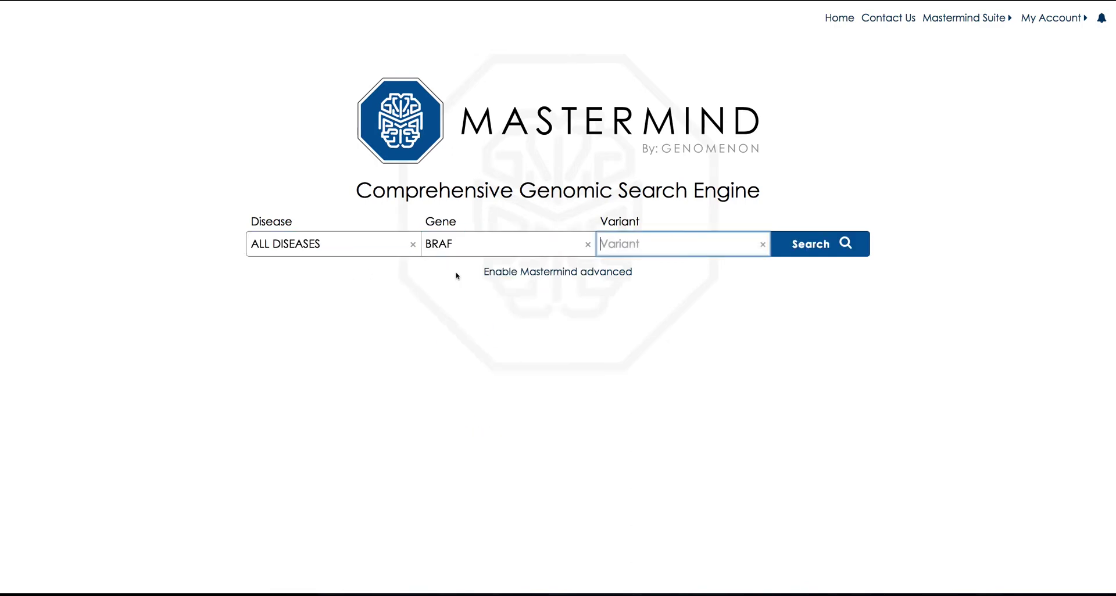
click(796, 251)
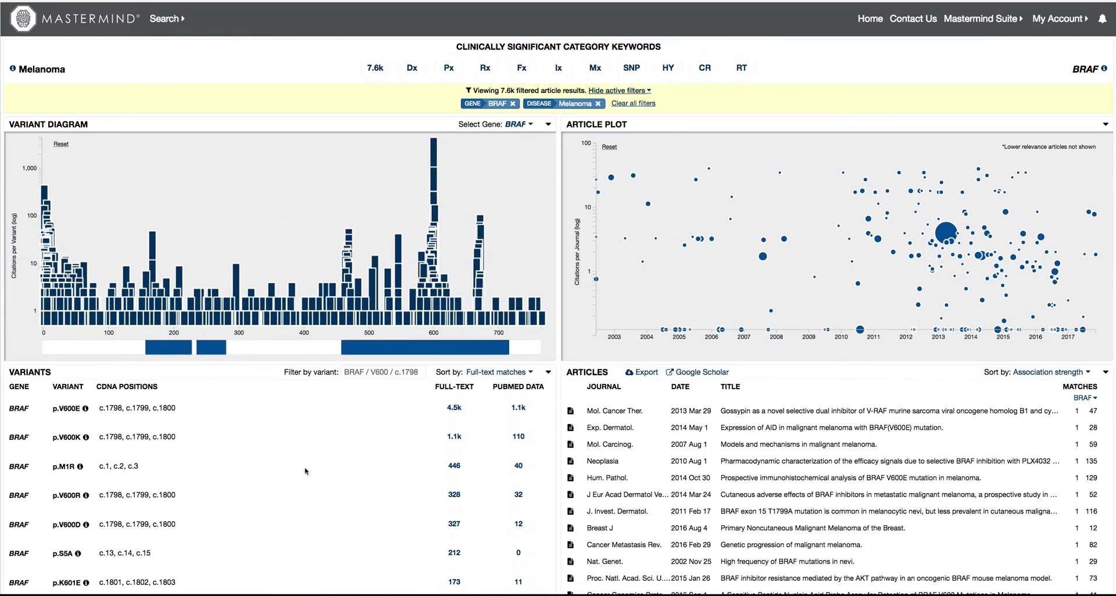
Step: Look through the BRAF variants list, the variant diagram's highest peak and the protein domains marked beneath the diagram
scroll(305, 471, down, 3)
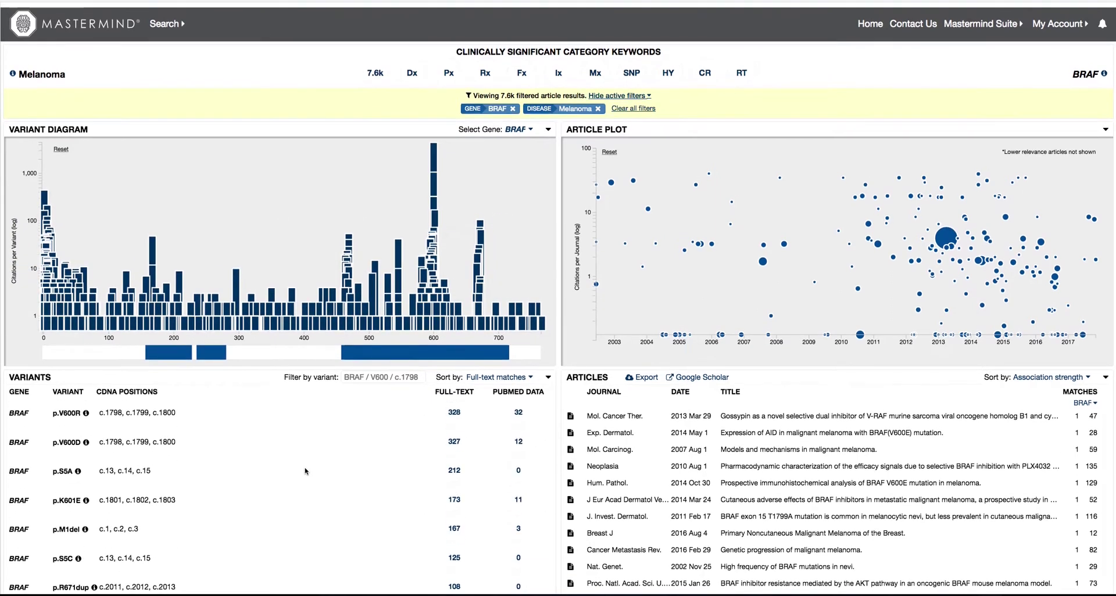
mouse_move(436, 156)
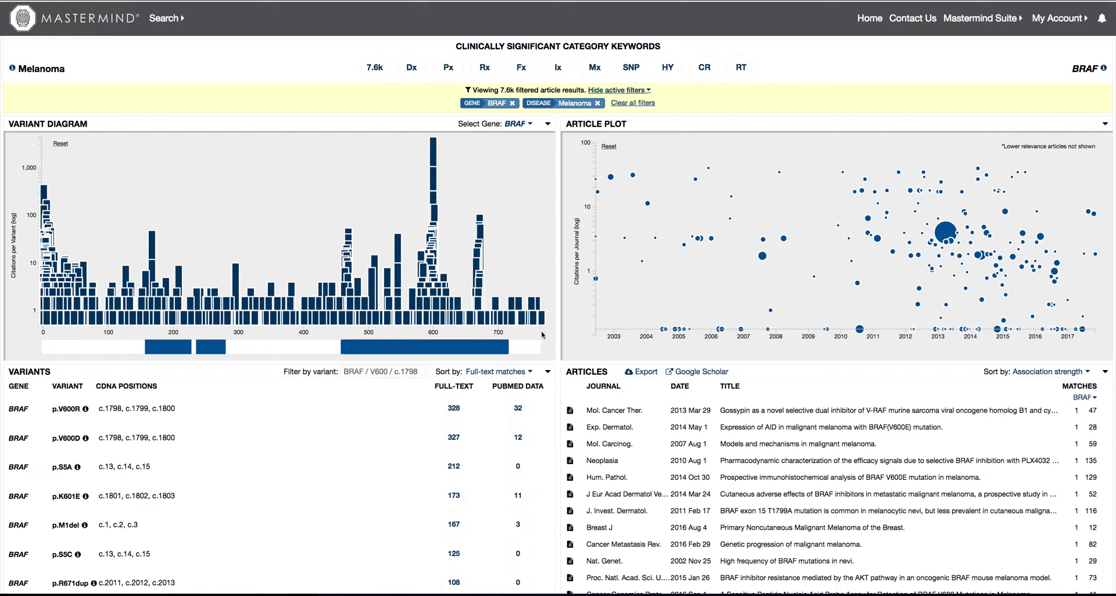
mouse_move(497, 346)
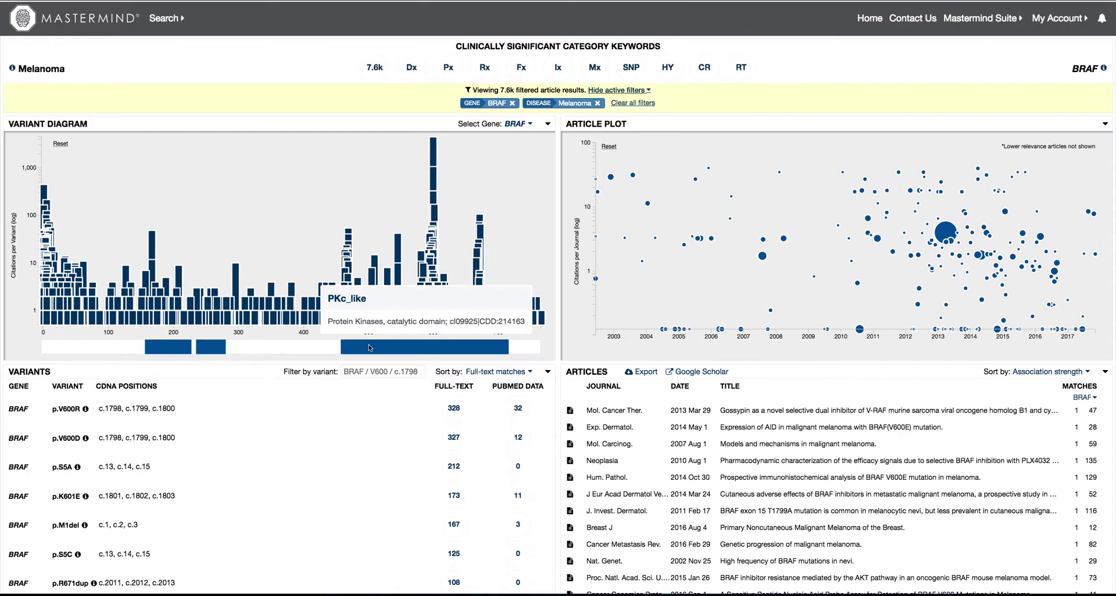
mouse_move(220, 347)
mouse_move(182, 348)
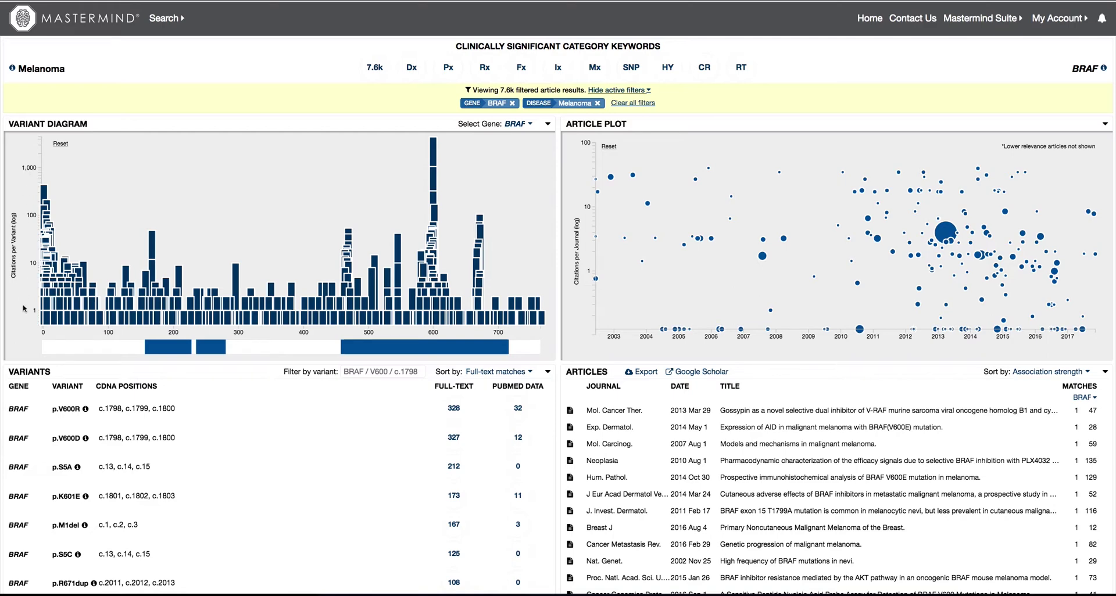
Step: Zoom and pan the BRAF variant diagram to inspect the region around position 600, and reset its view
scroll(297, 226, up, 1)
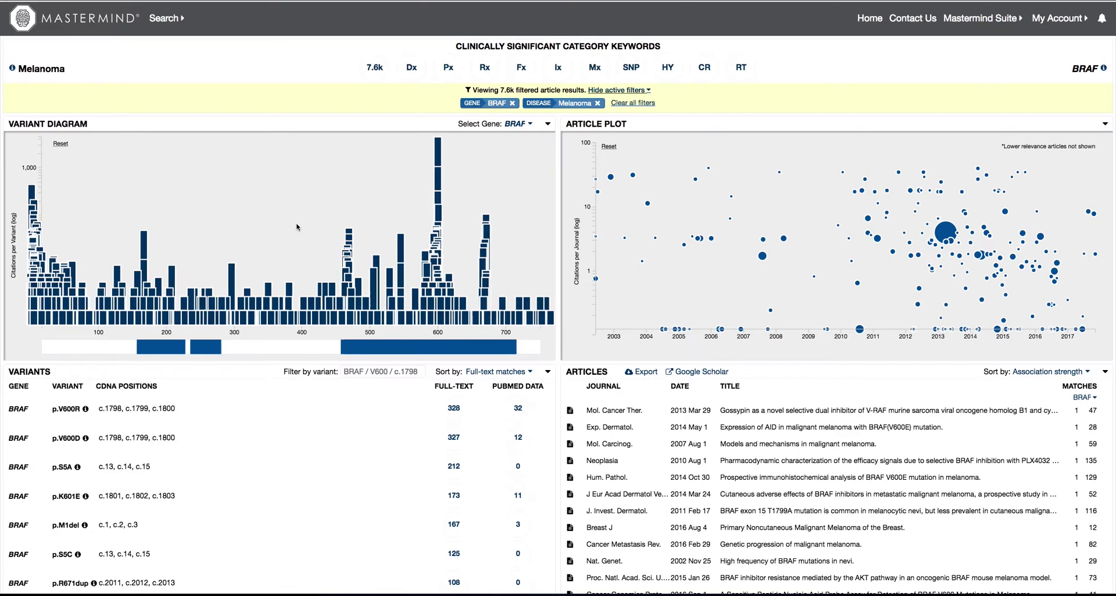
scroll(297, 227, down, 1)
drag(344, 193, 277, 195)
scroll(276, 194, up, 2)
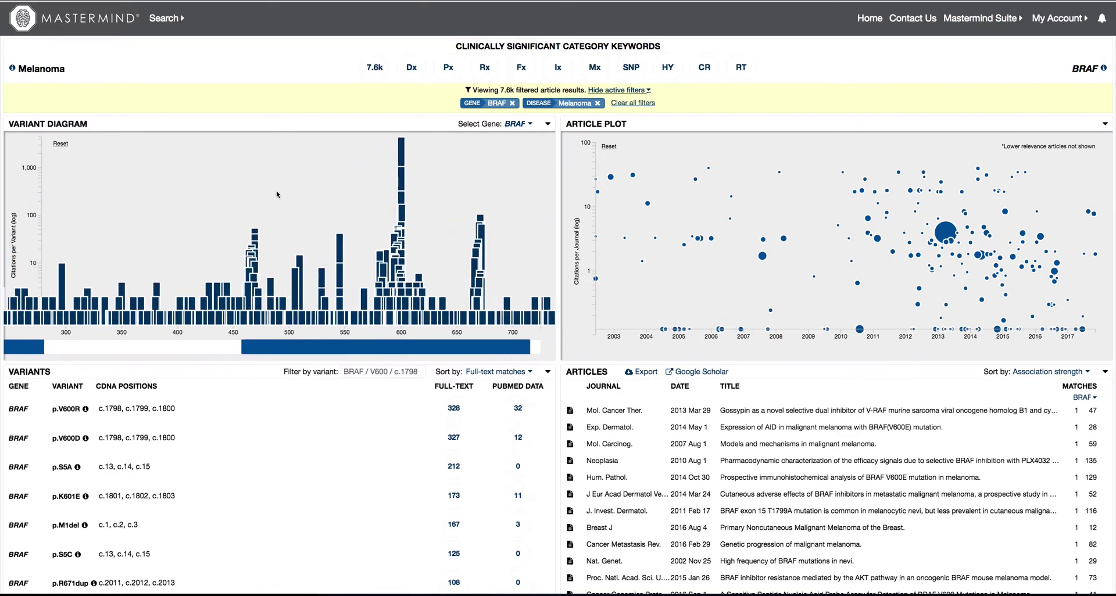
scroll(277, 195, up, 3)
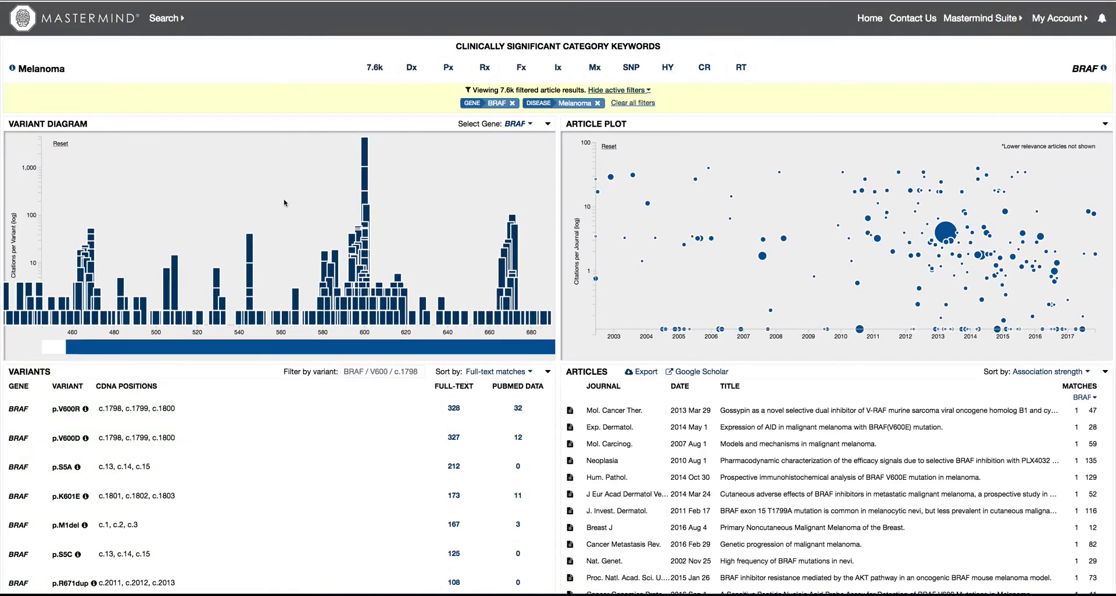
scroll(284, 203, down, 4)
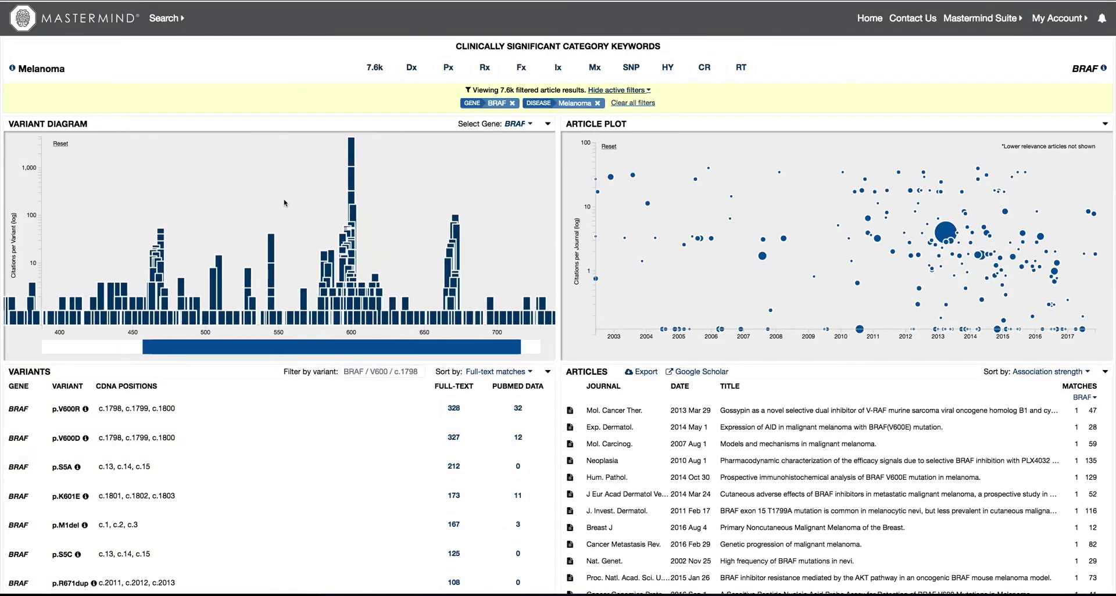
click(61, 145)
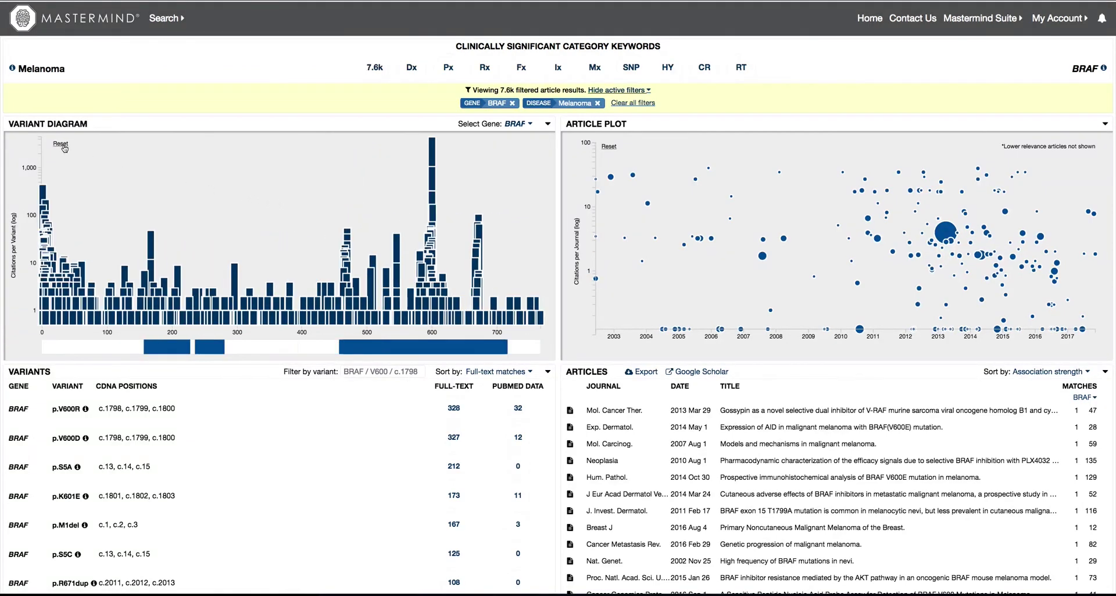
Step: Filter the articles to the variant BRAF p.V600E from the variant diagram and show variant matches in the full-text matches
click(432, 156)
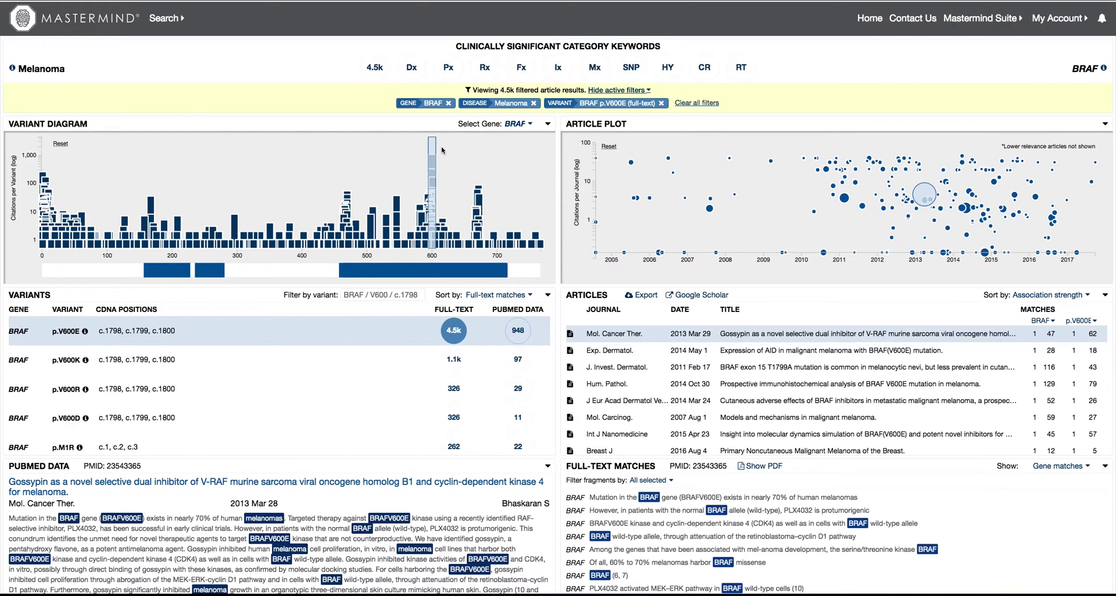
click(1054, 472)
click(1054, 475)
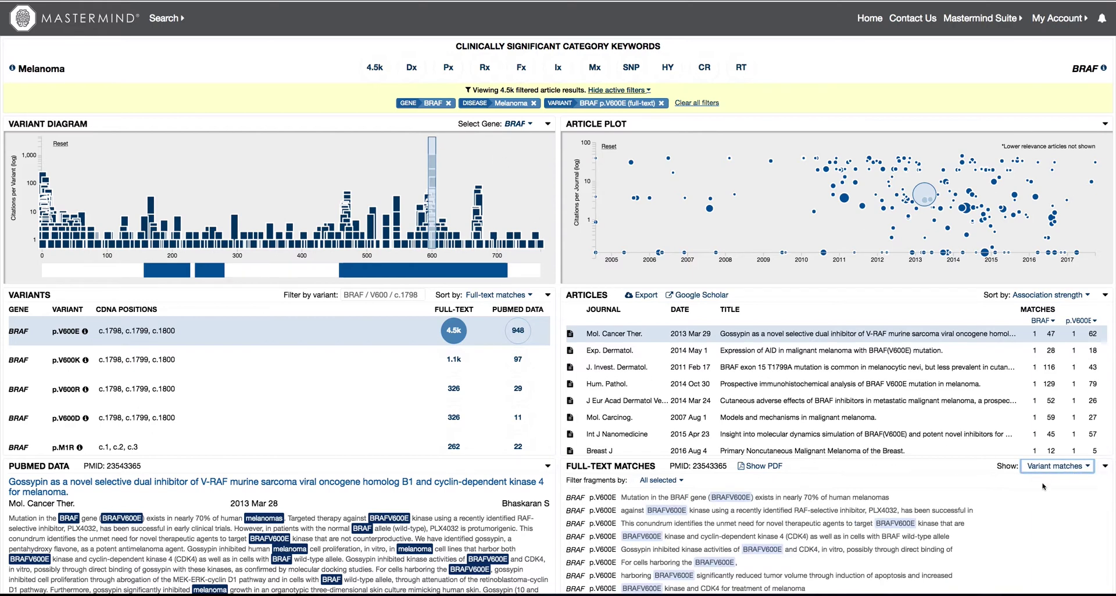
Step: Open the articles from Exp. Dermatol. through Int J Nanomedicine one after another to review their abstracts and V600E full-text matches
click(988, 352)
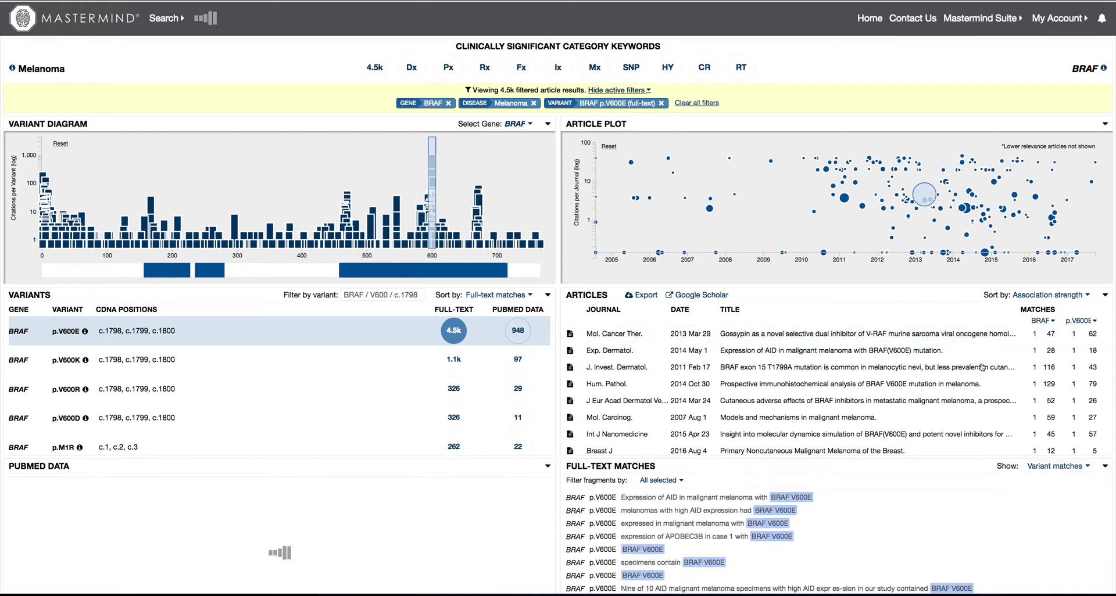
click(982, 368)
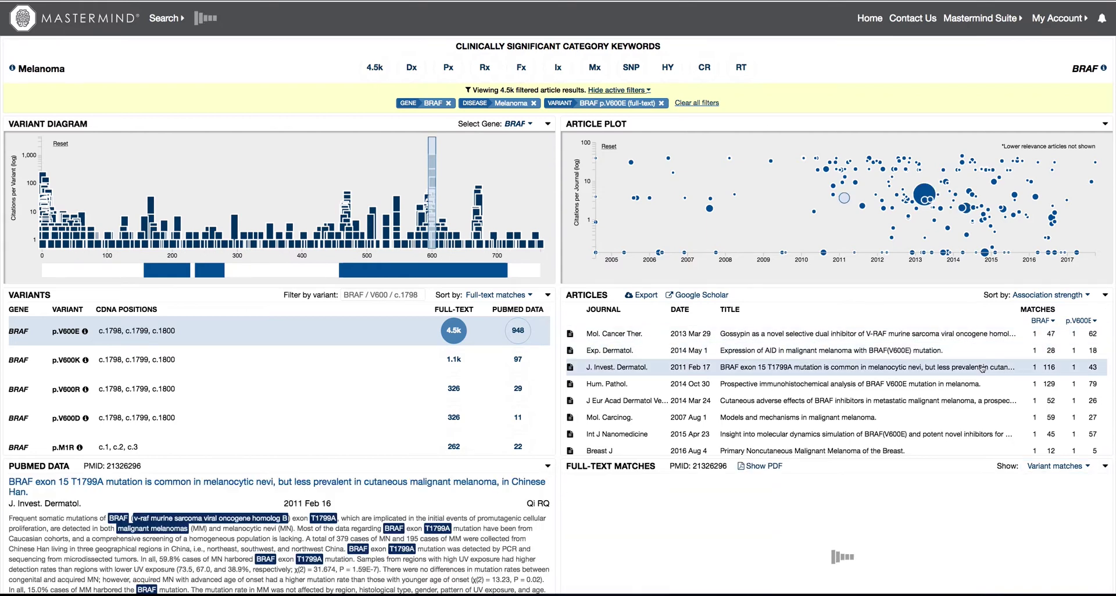
click(961, 386)
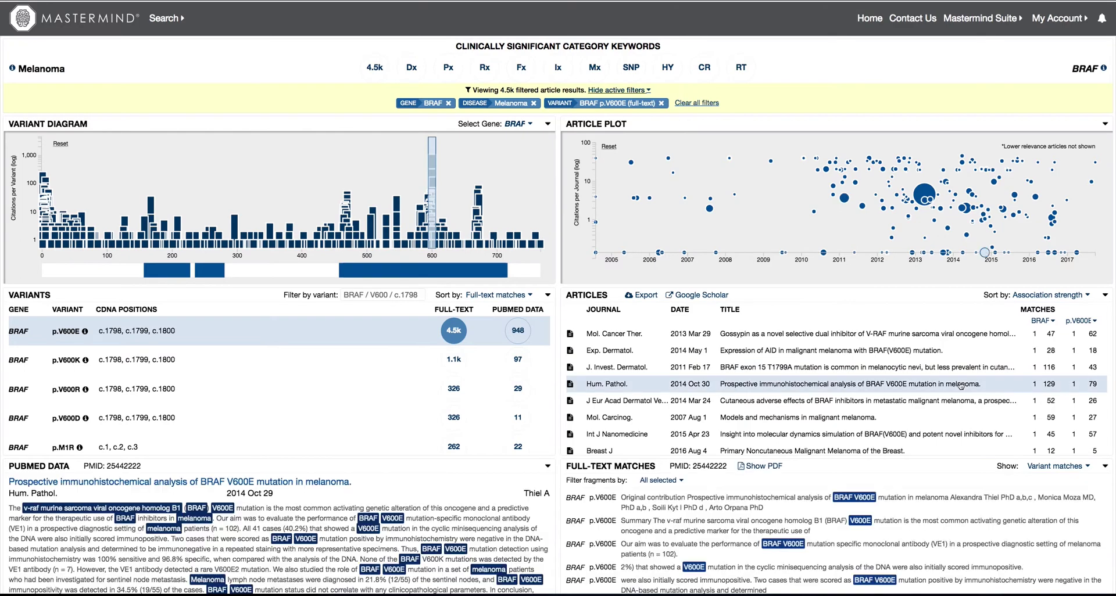
click(925, 404)
click(865, 419)
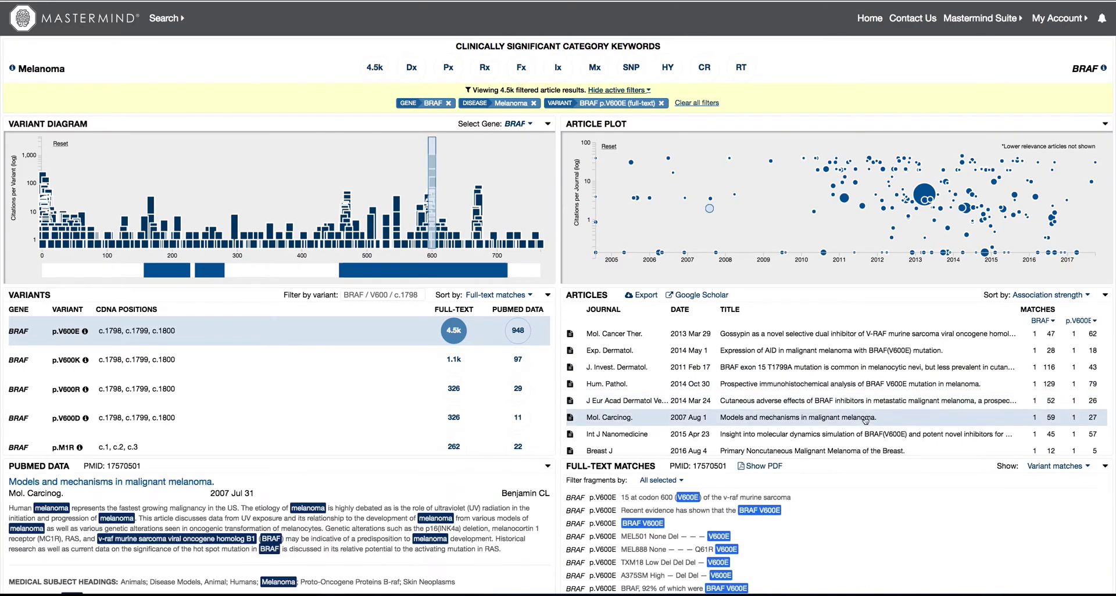
click(856, 434)
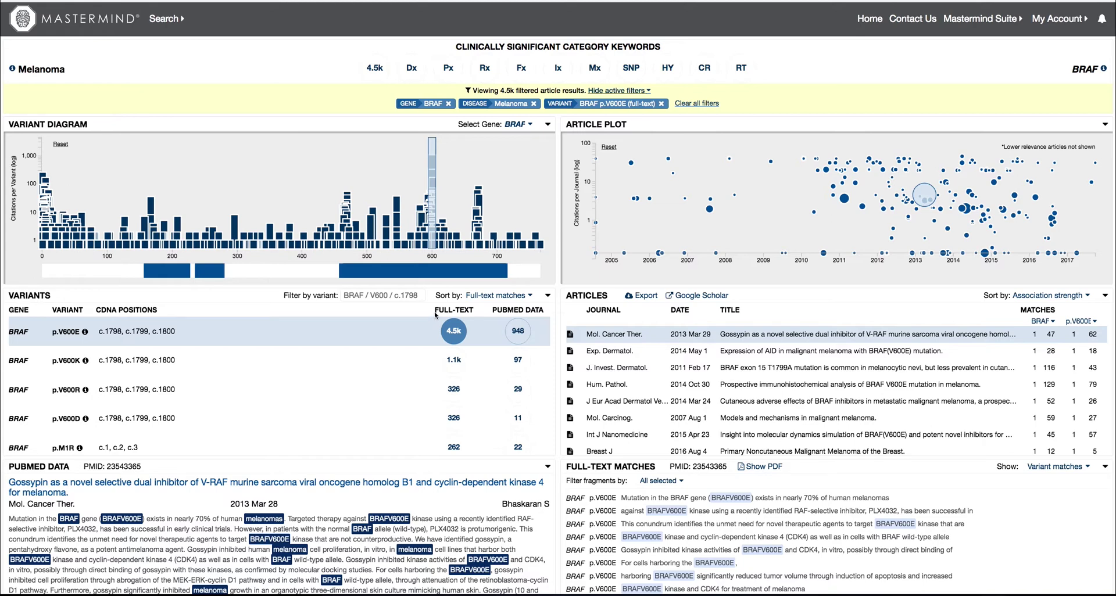
Step: Sort the variants list by position
click(530, 296)
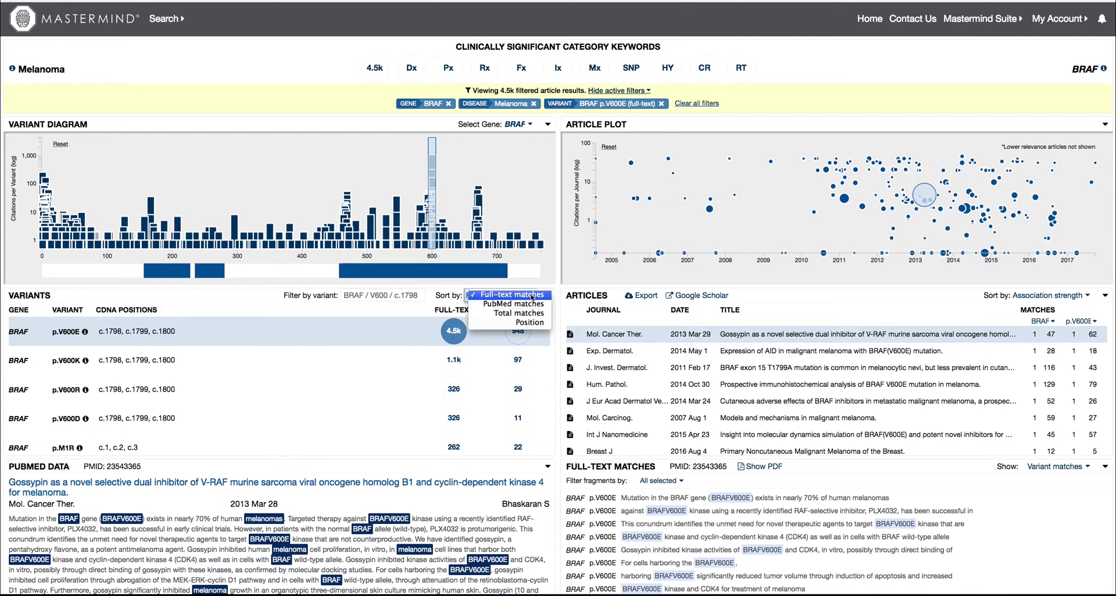
click(535, 324)
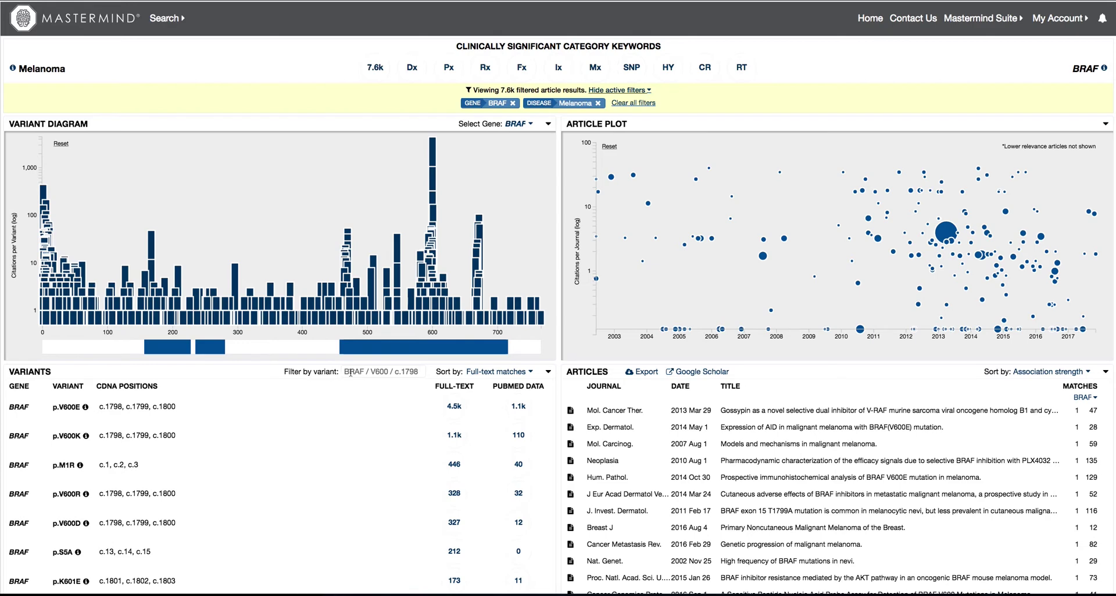
Step: Filter the BRAF variants list by 600, replace the filter with c.1799, and look through the matching variants
click(351, 372)
text(600)
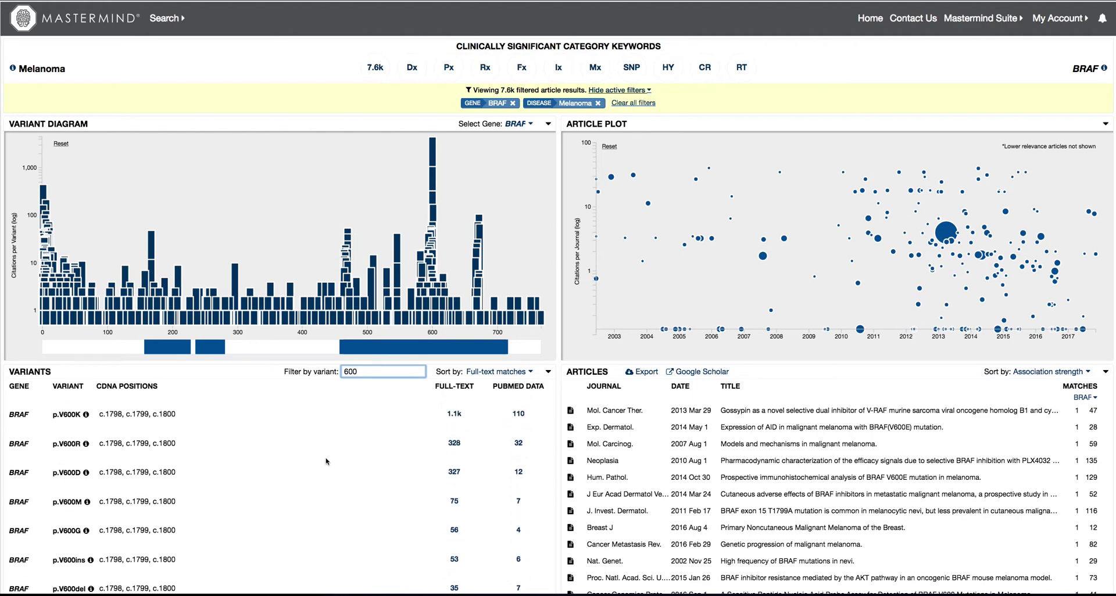
drag(360, 372, 340, 373)
text(c.1799)
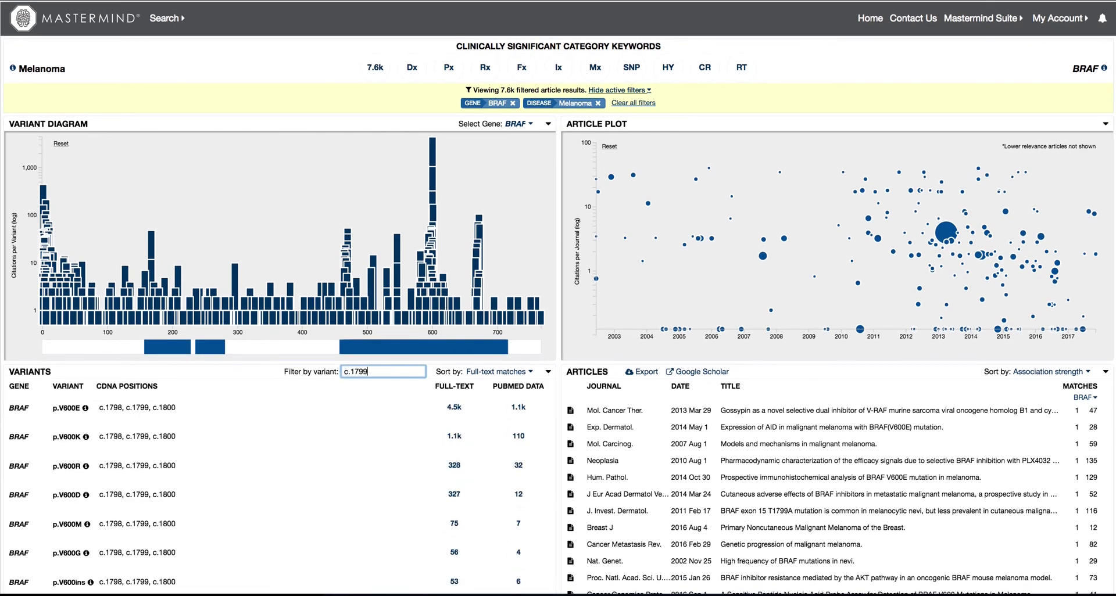
scroll(331, 445, down, 2)
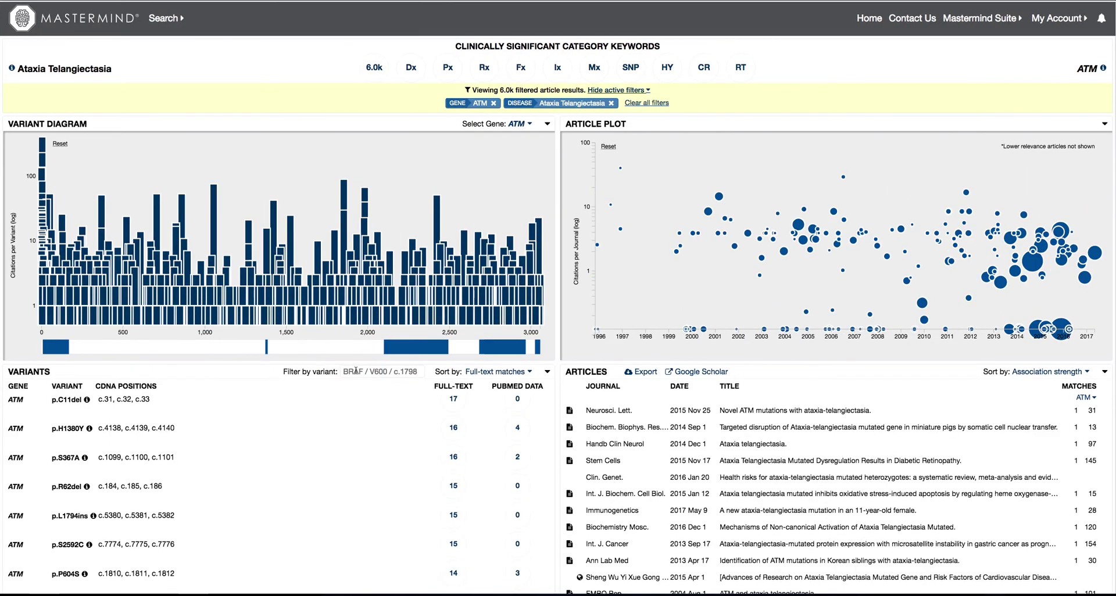
Step: Filter the ATM variants list in turn by x, fs and de, clearing the filter after each
click(356, 371)
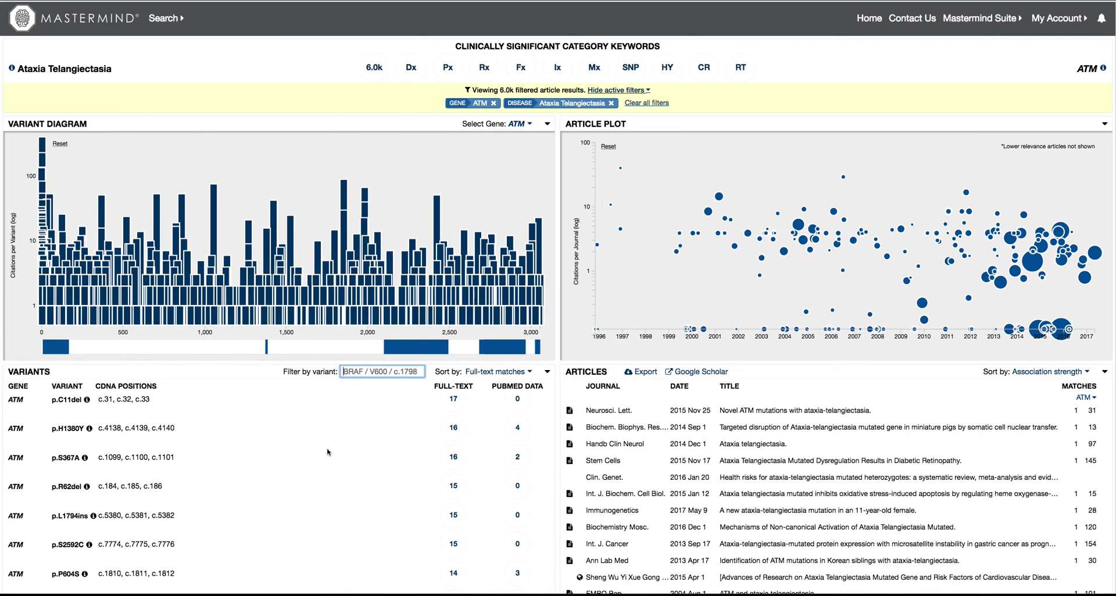
text(x)
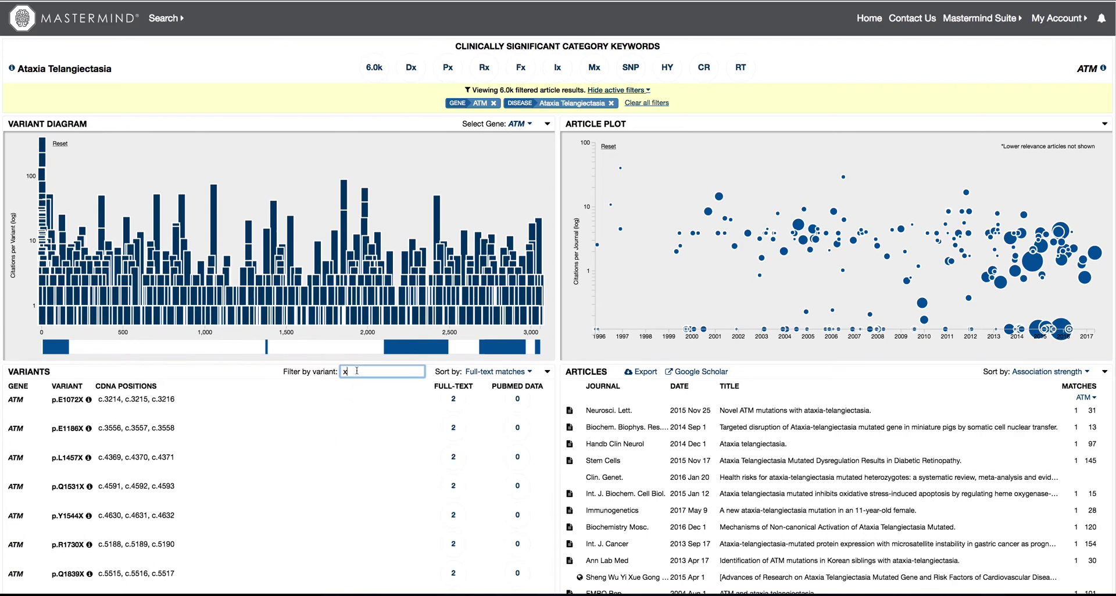
key(BackSpace)
text(fs)
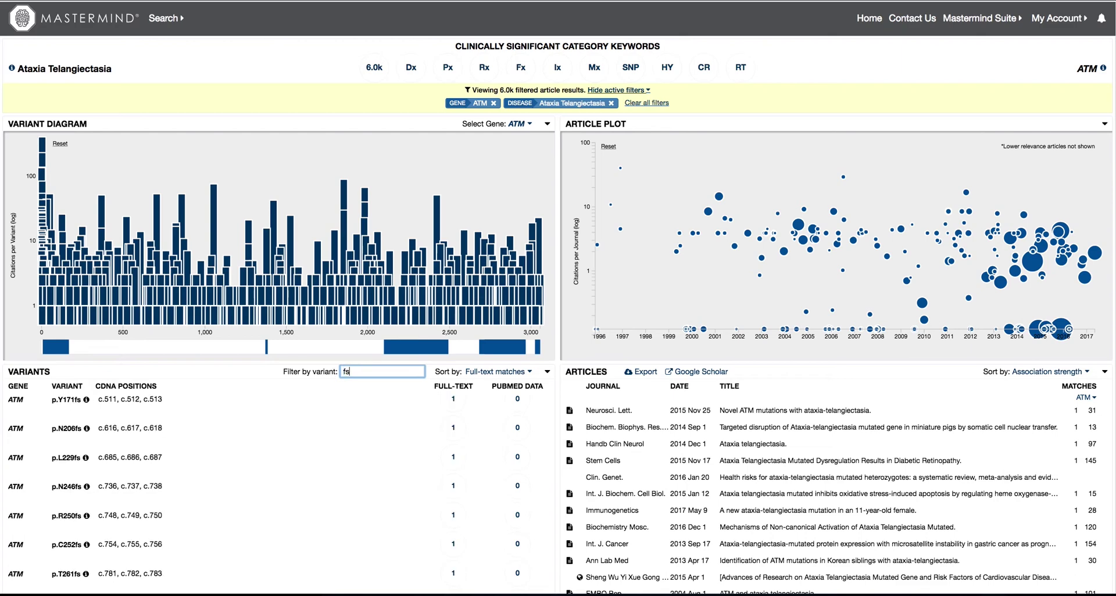
key(BackSpace)
key(BackSpace)
text(de)
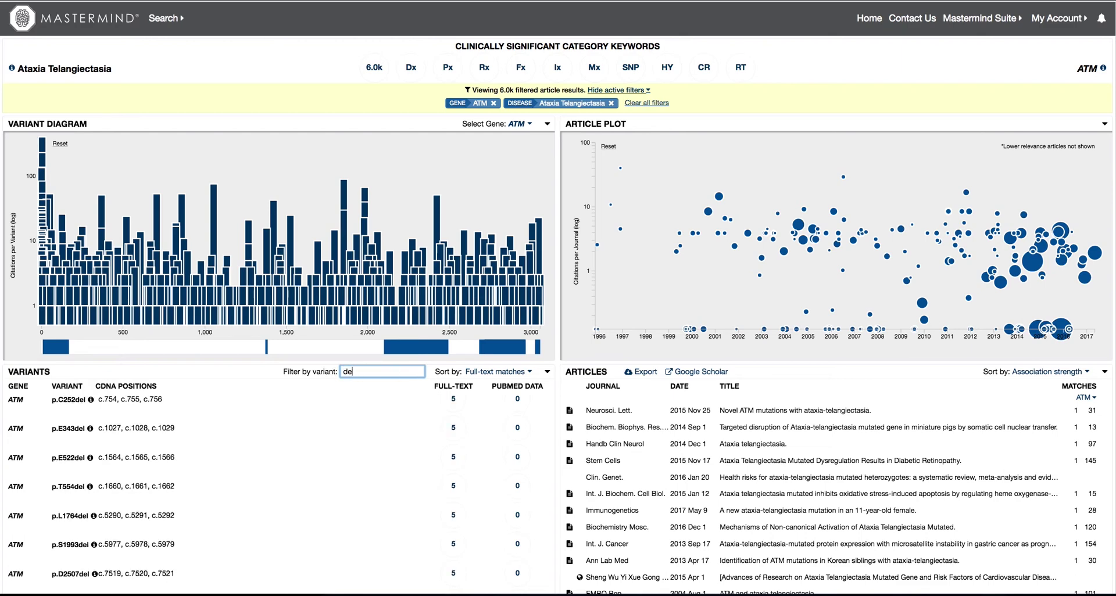
key(BackSpace)
key(BackSpace)
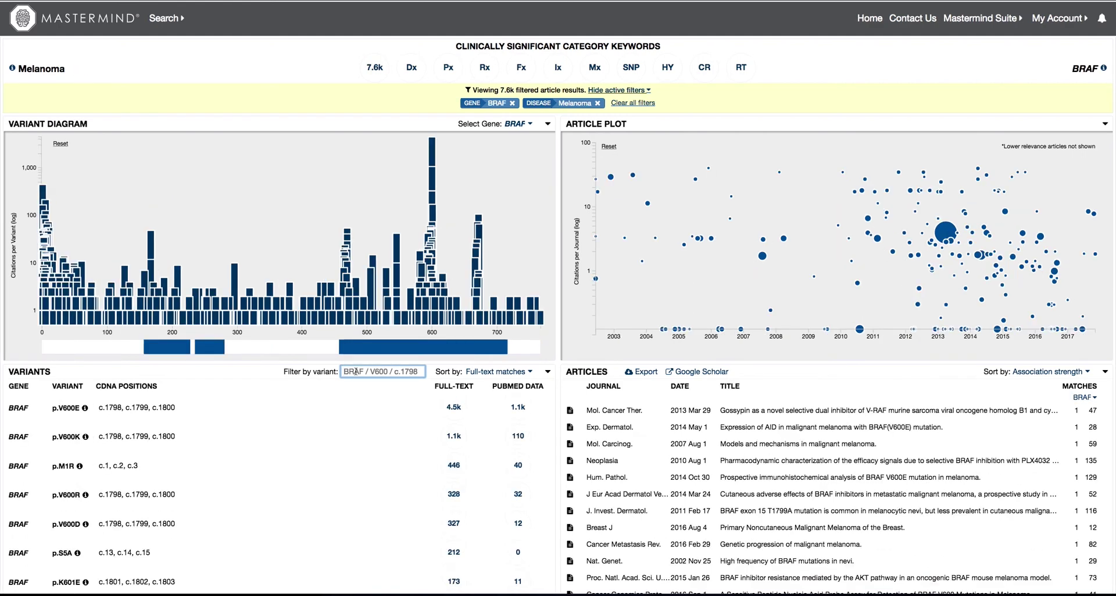
Step: Filter the BRAF variants list by V600K, restrict the articles to its PubMed matches, and view the variant's genomic positions and transcript
text(V600)
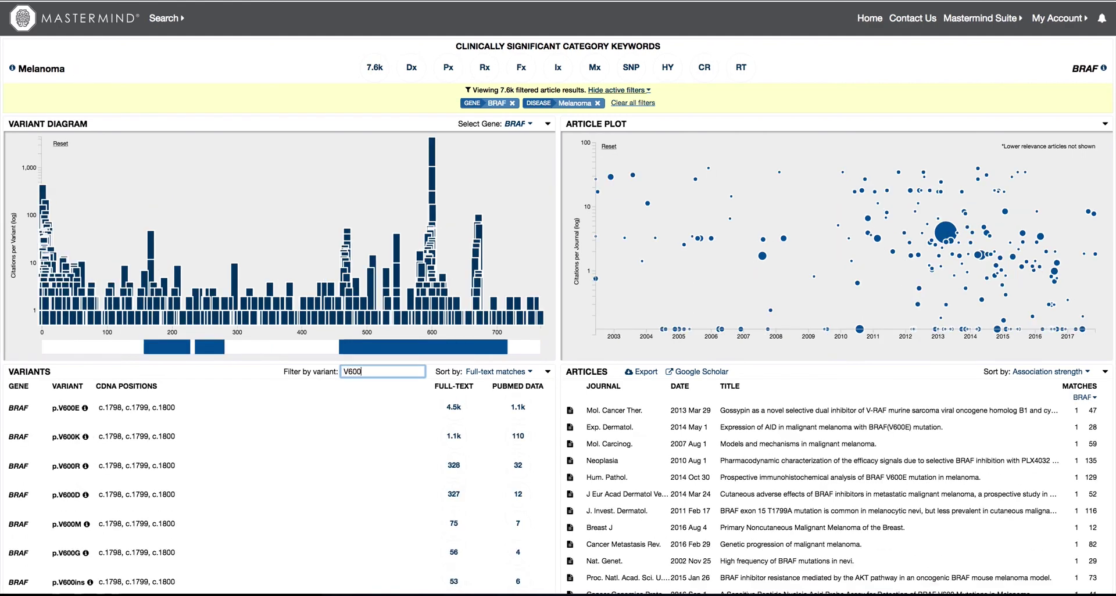
text(K)
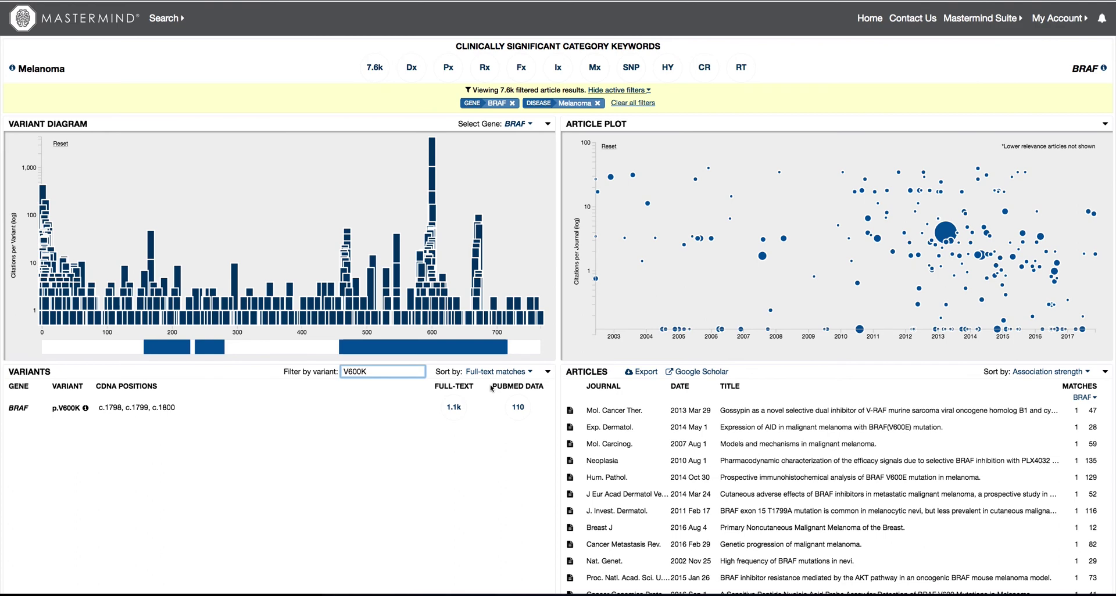
drag(369, 372, 332, 370)
click(348, 372)
click(522, 410)
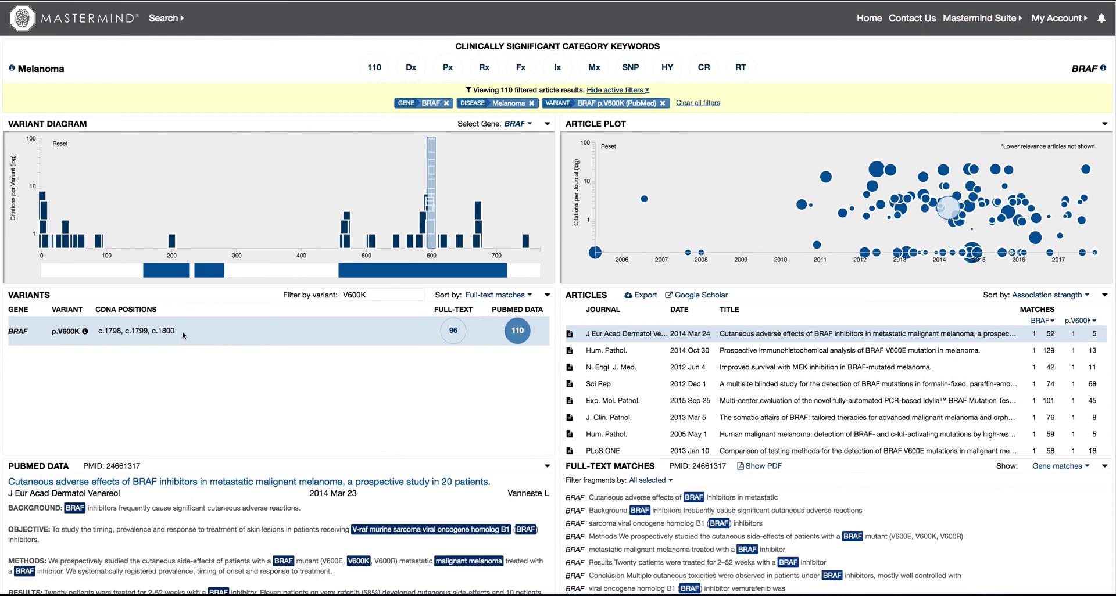
mouse_move(89, 335)
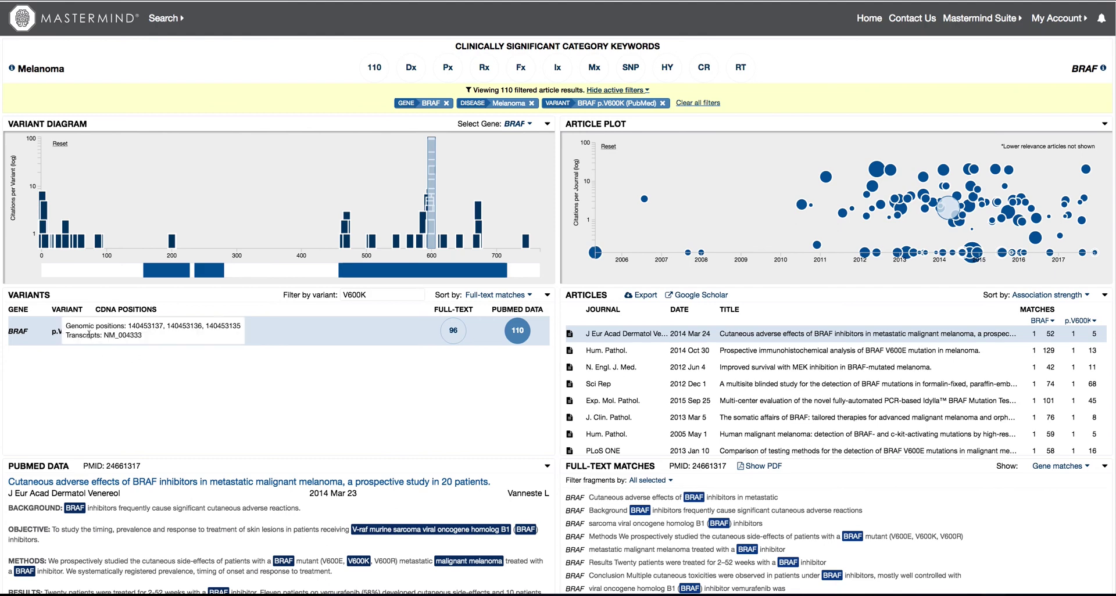